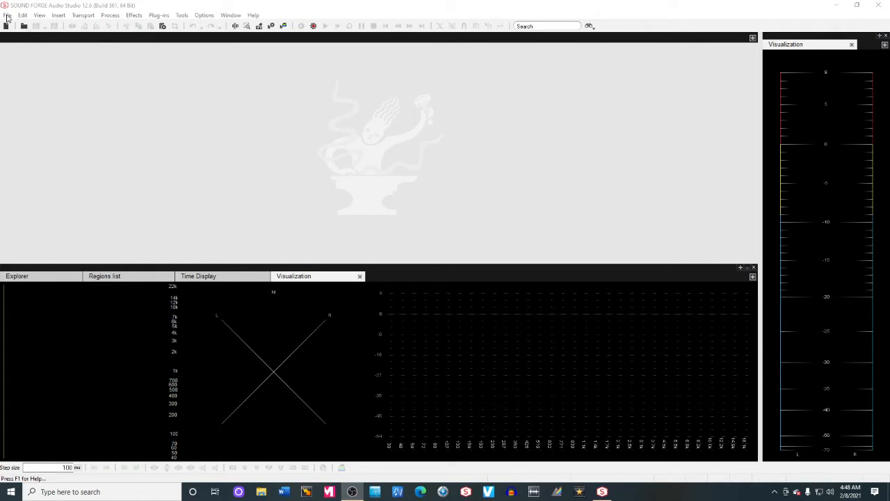
Step: Open the TASCAM_0132 wave file from the DR40_0000 folder
click(7, 15)
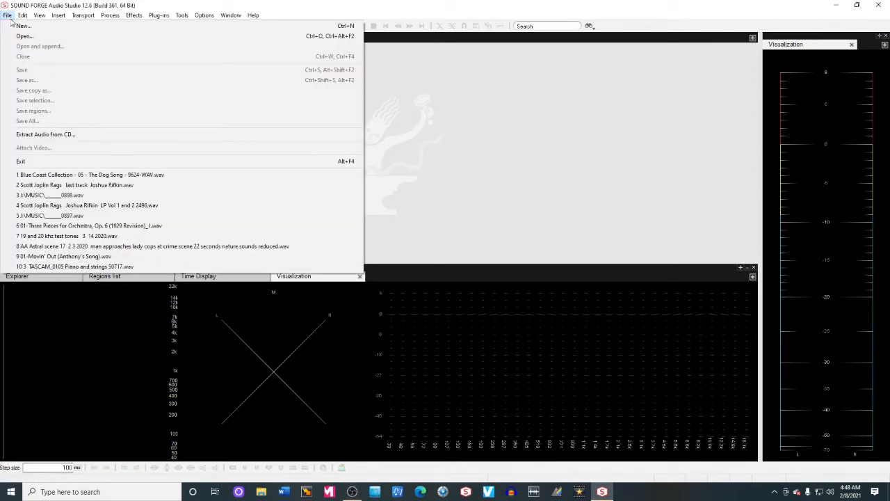
click(24, 36)
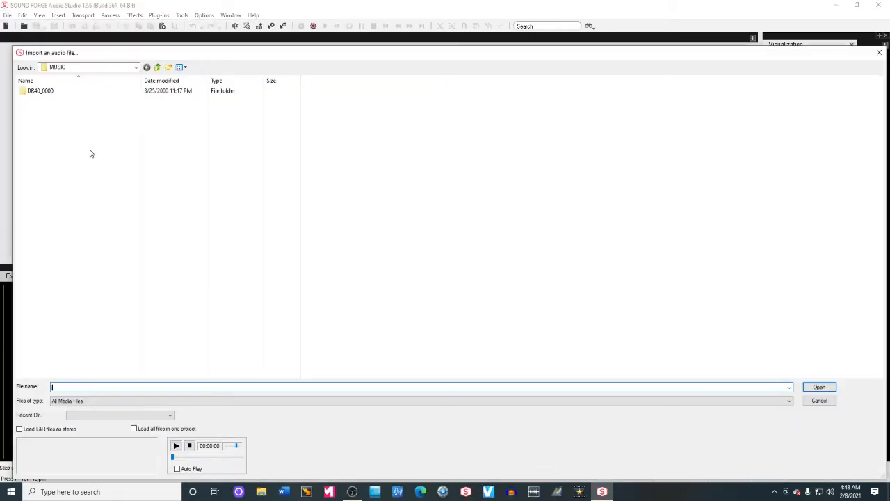
double_click(49, 90)
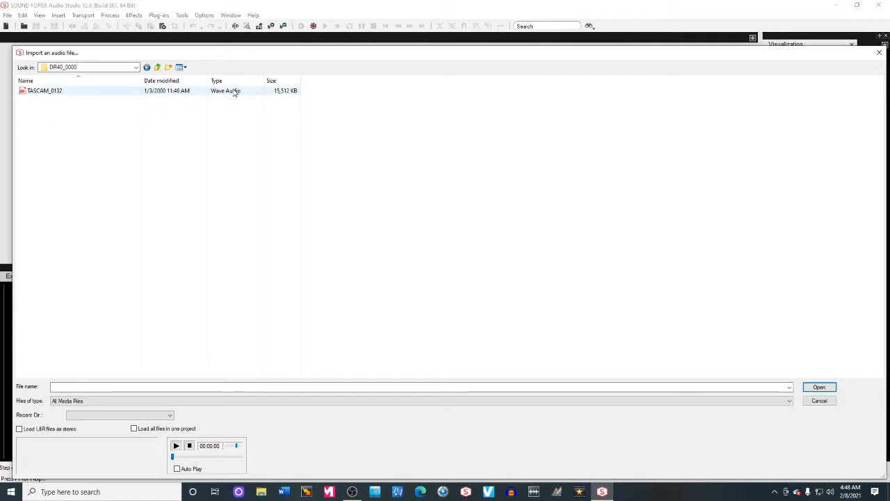
double_click(66, 92)
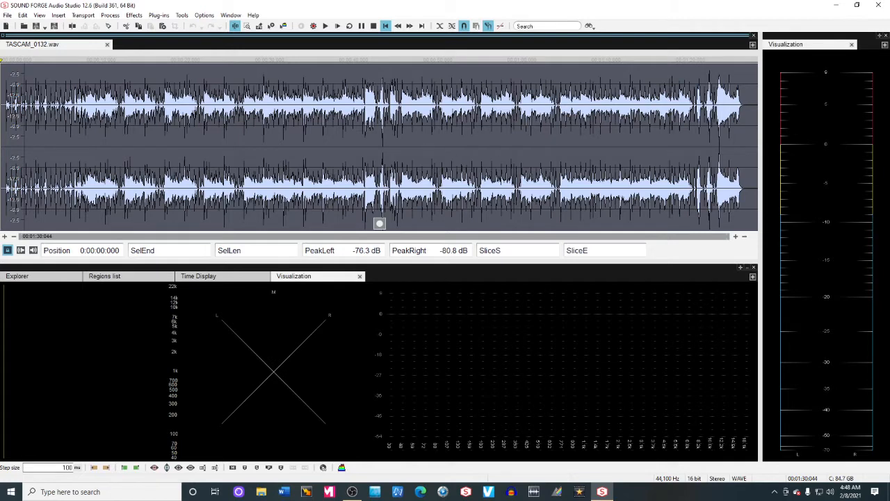
Step: Play the TASCAM_0132 recording twice from the beginning and examine its levels and frequency spectrum, stopping playback each time
click(326, 26)
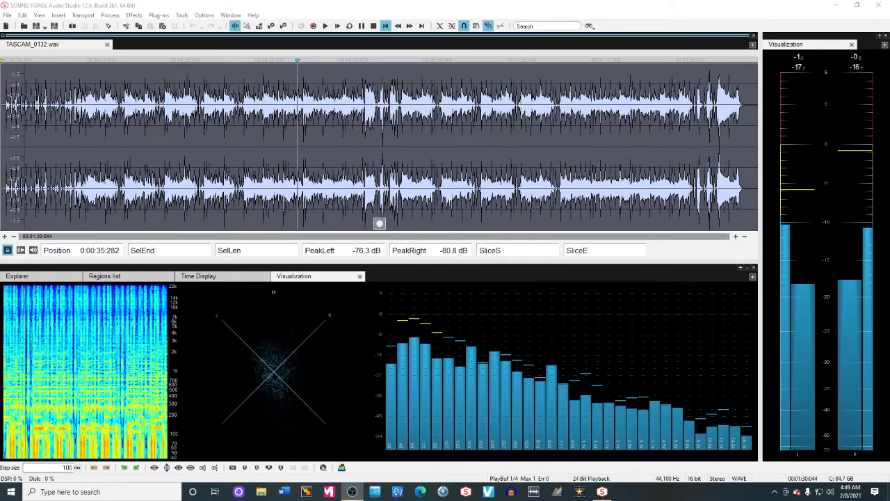
click(373, 26)
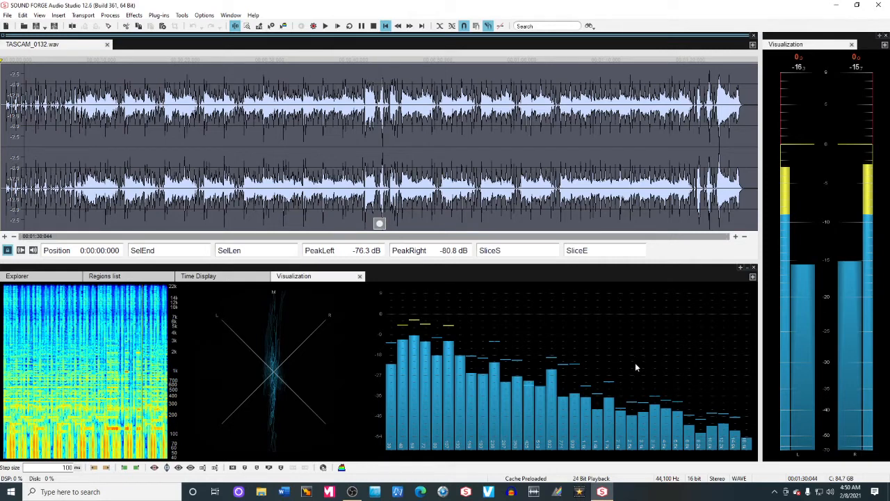
click(325, 26)
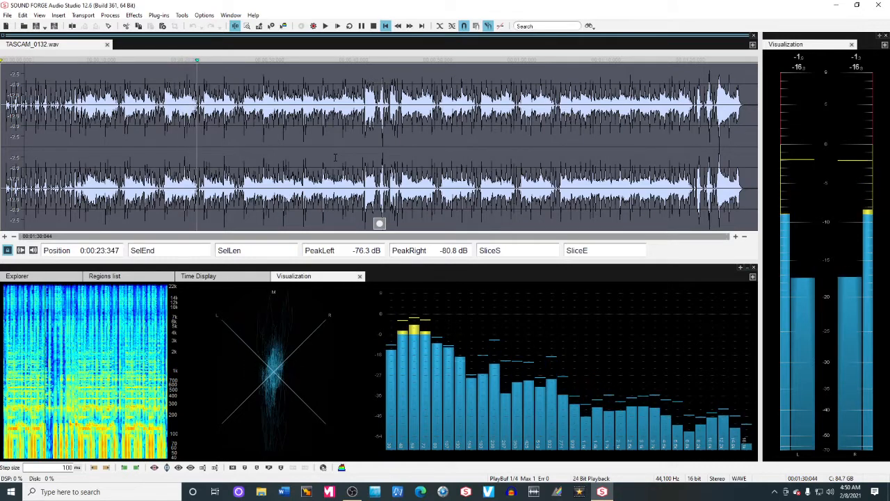
click(373, 26)
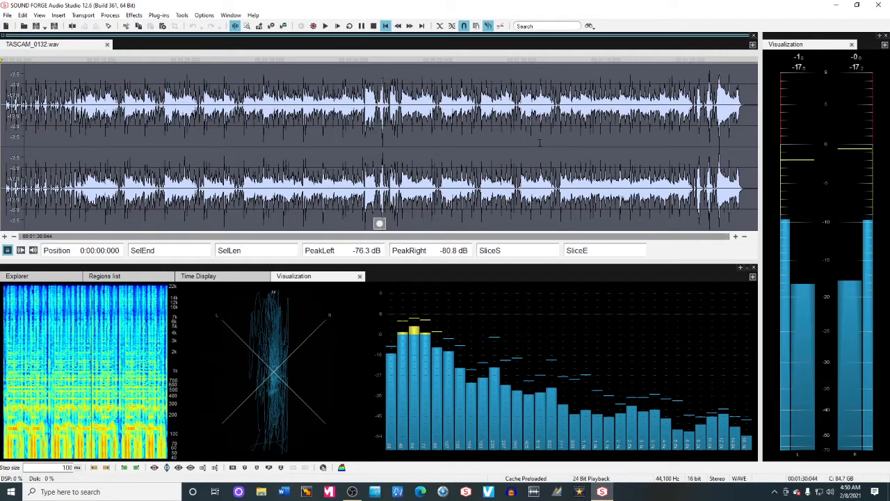
Step: Save the recording as a WAV in Documents, named with the owner's first name plus "new song 2 8 2021", and close the audio editor
click(7, 16)
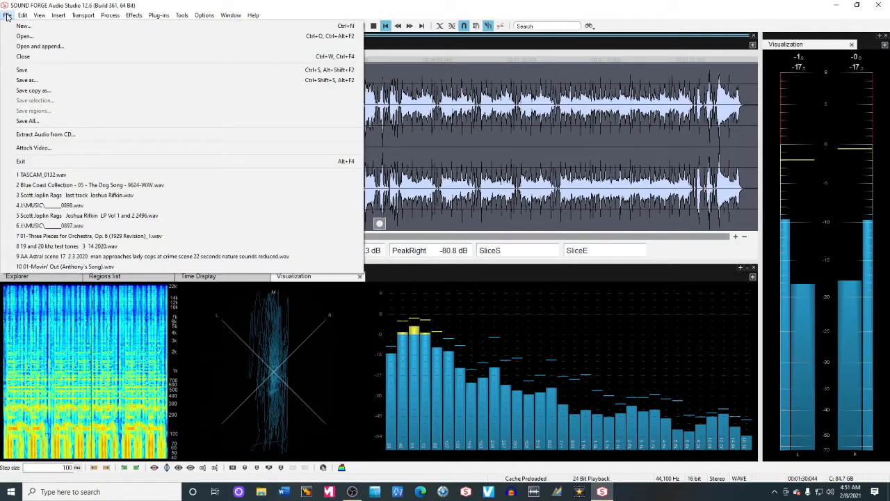
click(28, 81)
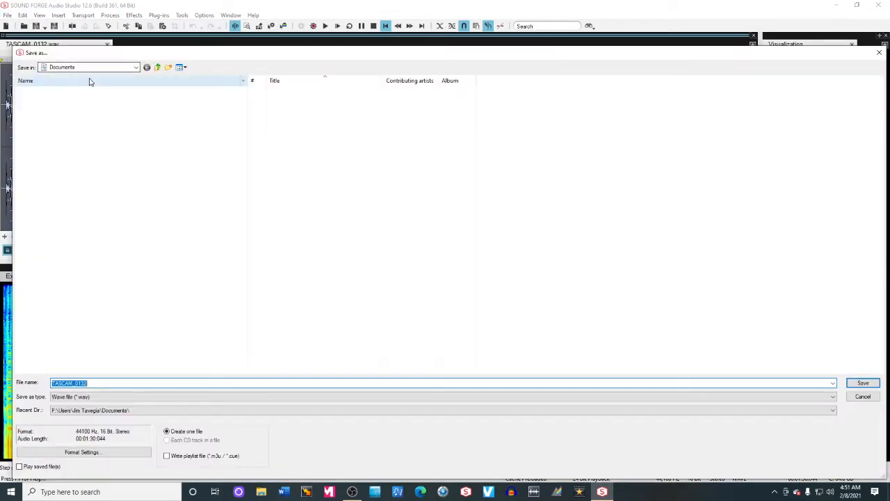
click(136, 68)
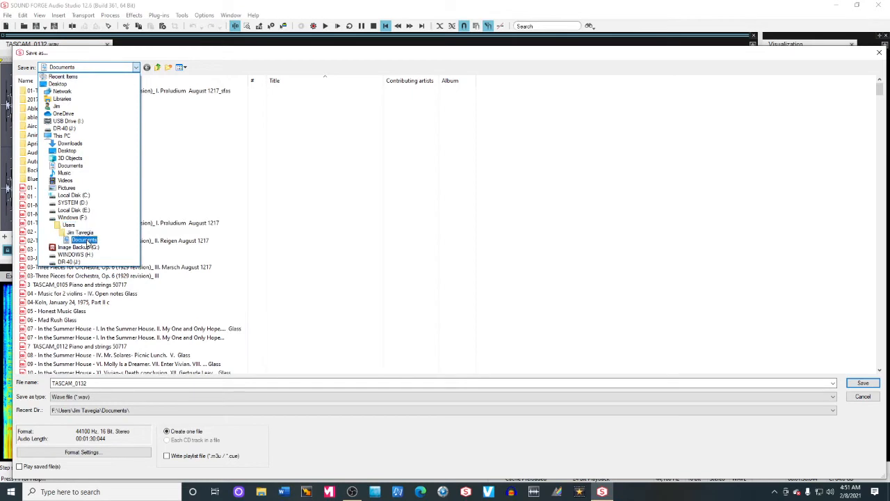
click(84, 240)
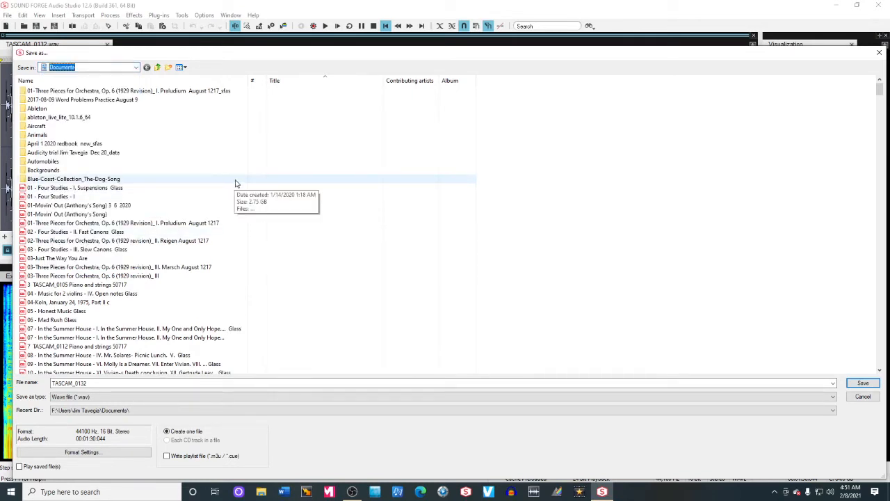
double_click(108, 383)
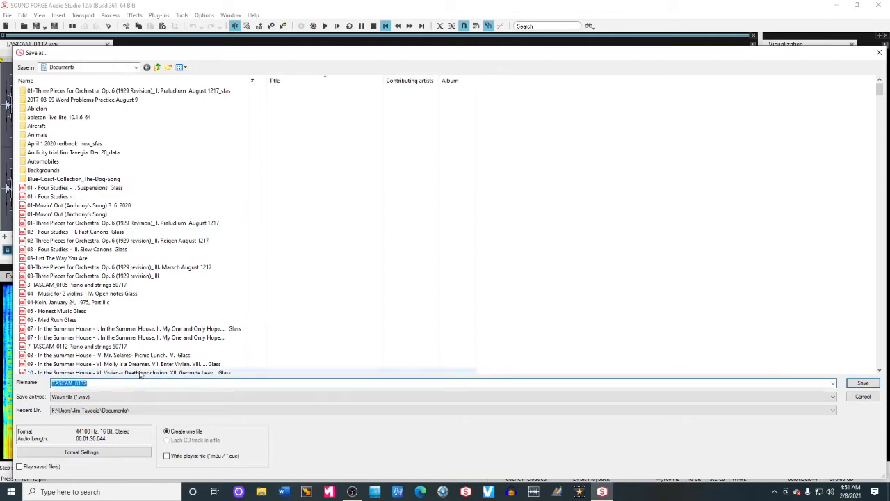
key(BackSpace)
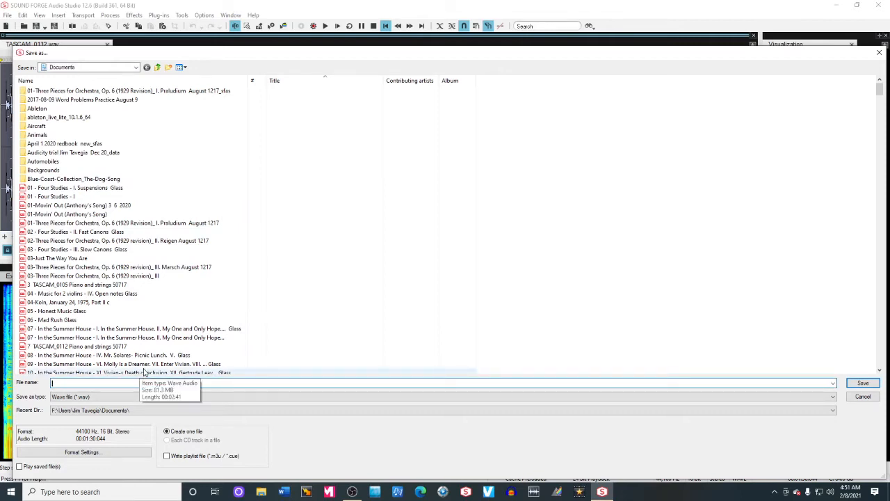
text(Jims)
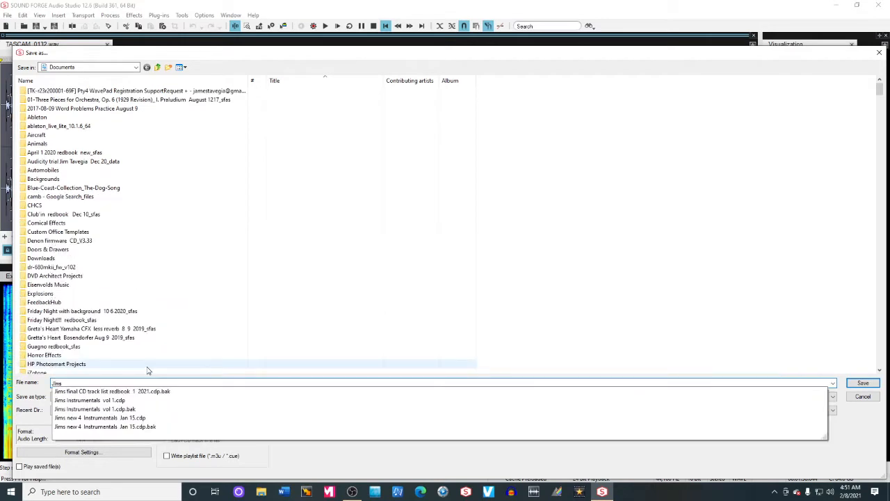
text( new song)
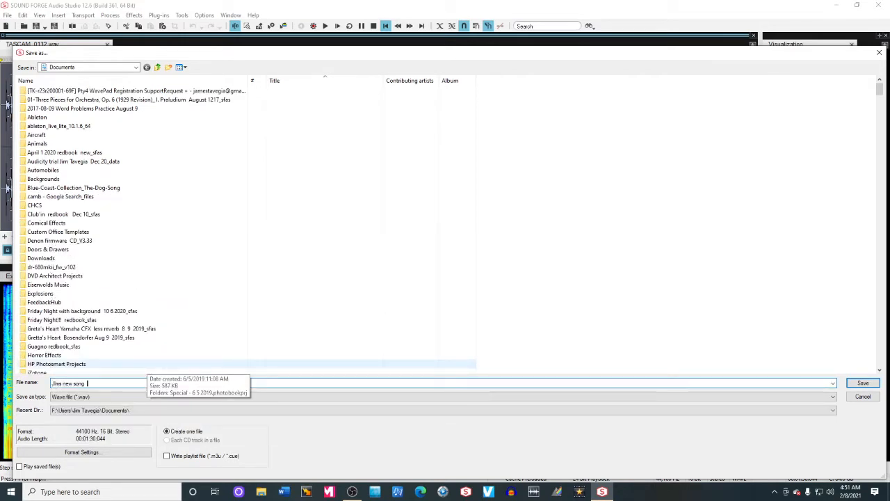
text( 2 B)
text( 2021)
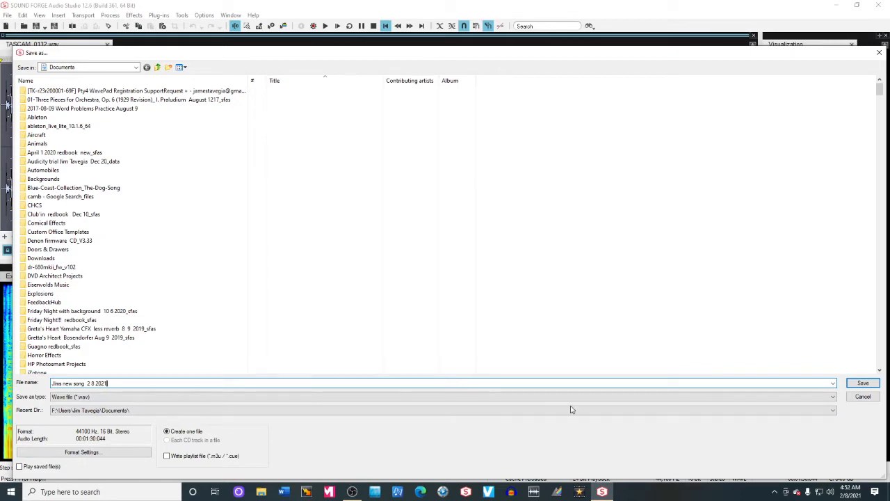
click(863, 383)
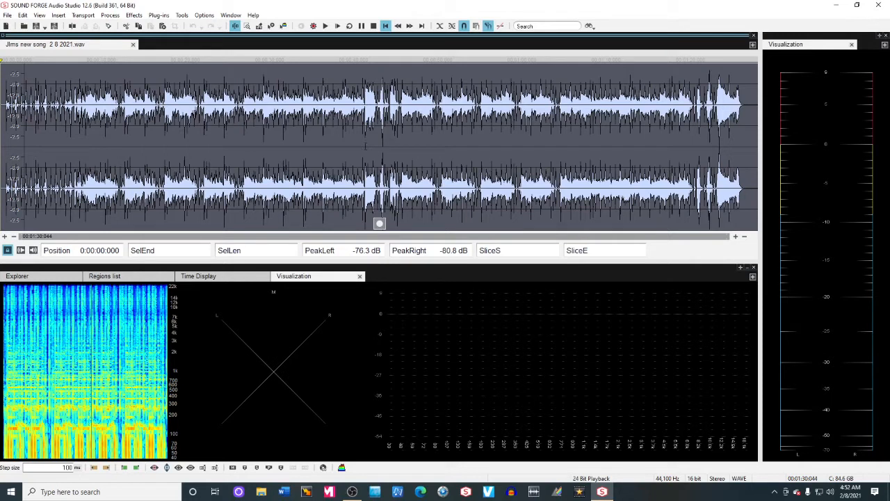
click(878, 7)
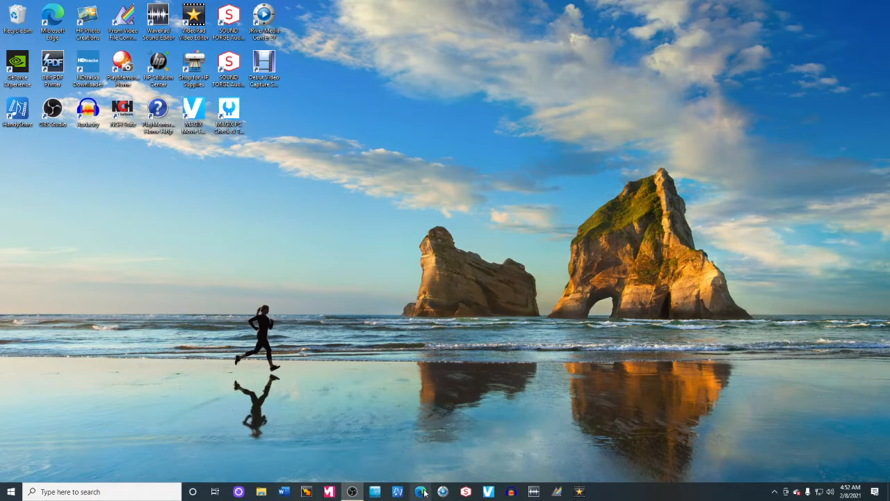
Step: Switch to Sony CD Architect and create a new project with the resample quality set to Best
click(374, 492)
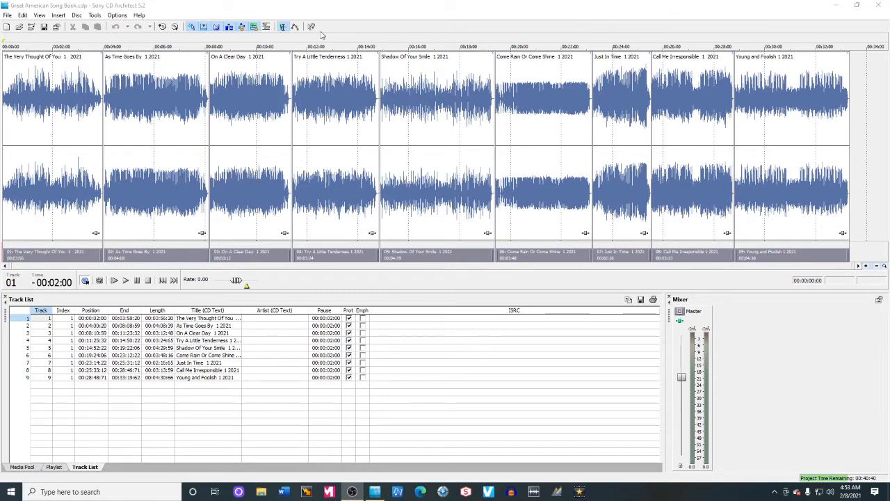
click(7, 15)
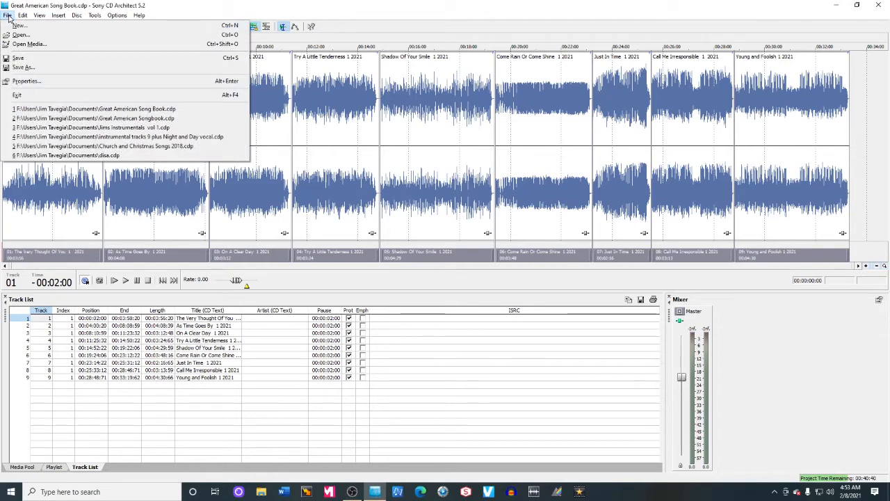
click(17, 26)
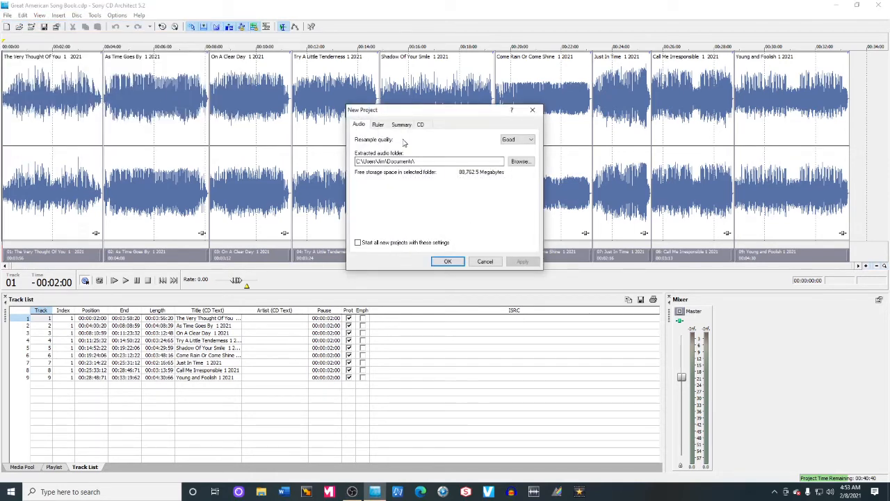
click(531, 140)
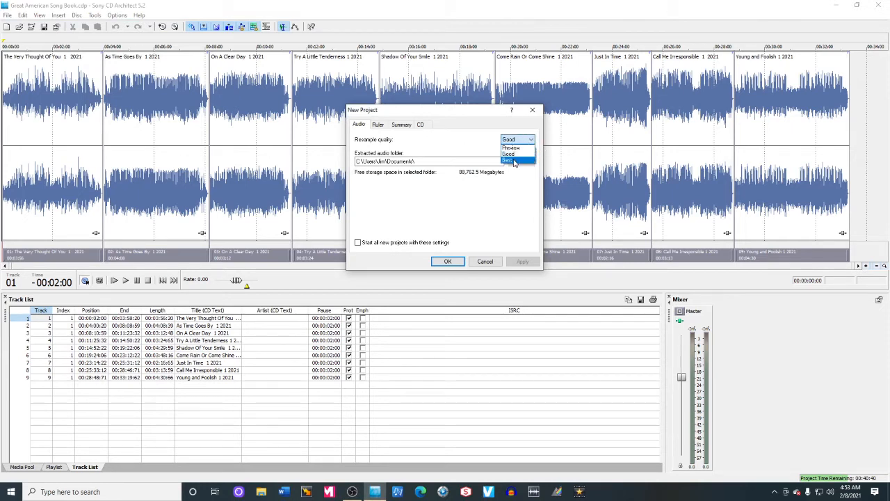
click(515, 160)
click(379, 126)
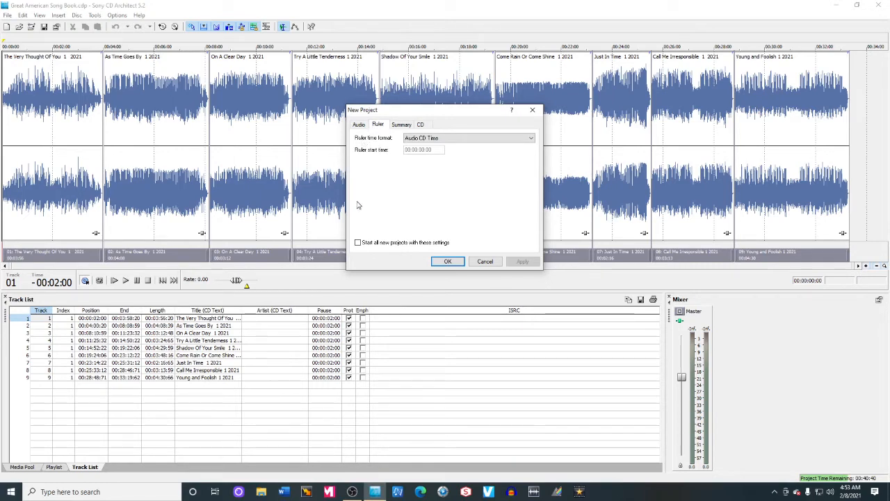
click(447, 261)
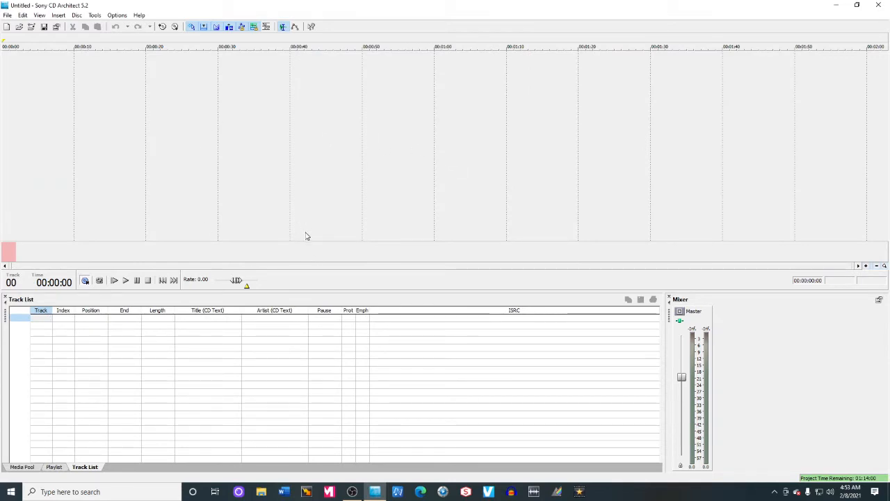
Step: Import the "new song 2 8 2021" WAV from the Documents folder into the project's media pool and display the playlist
click(31, 27)
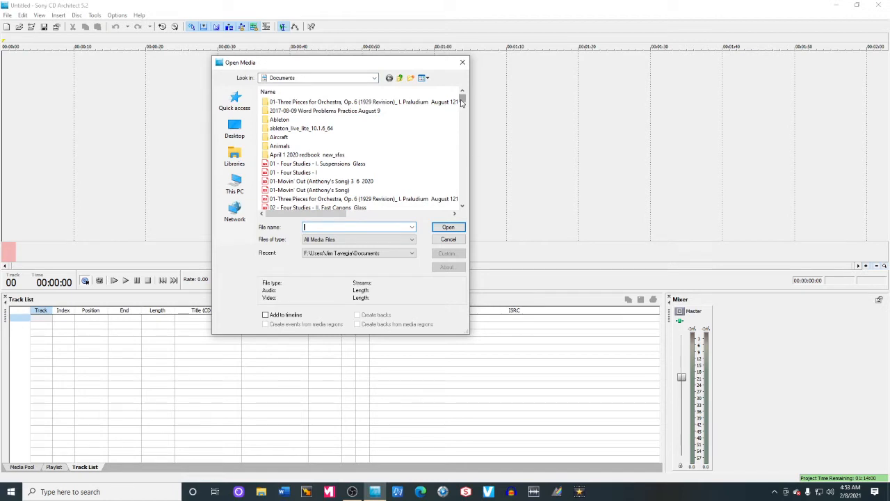
click(373, 82)
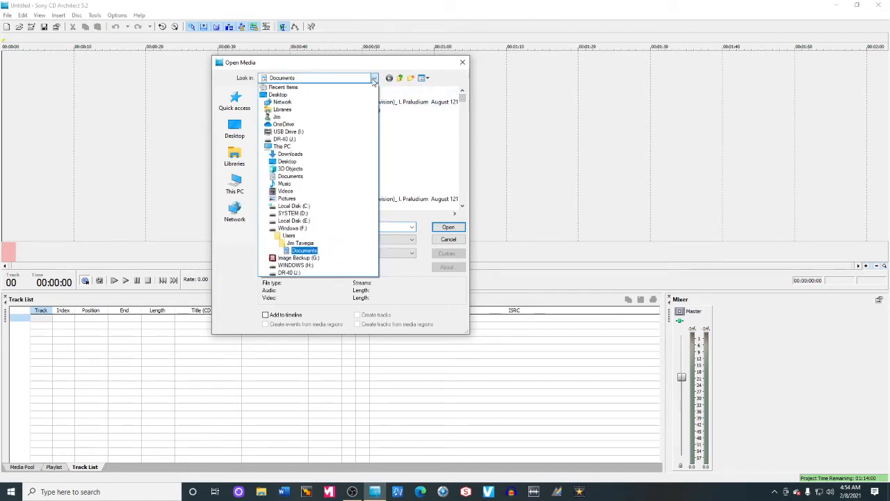
click(303, 251)
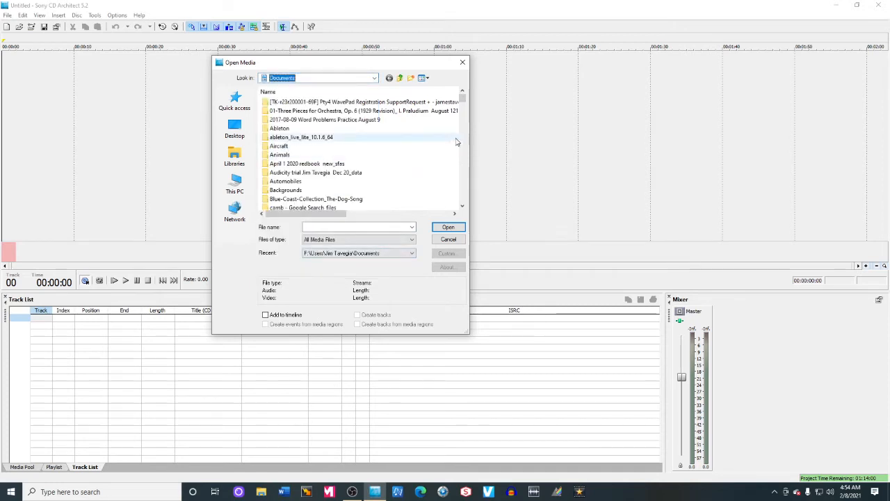
drag(462, 99, 460, 139)
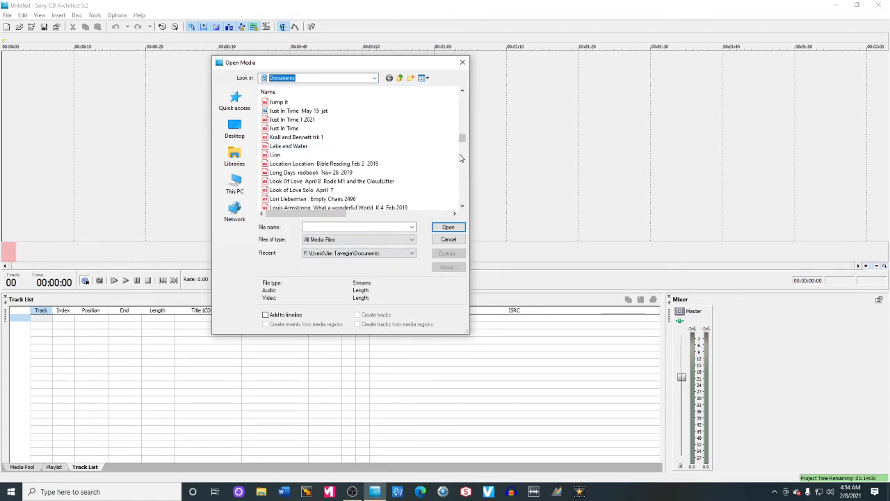
drag(470, 172, 724, 193)
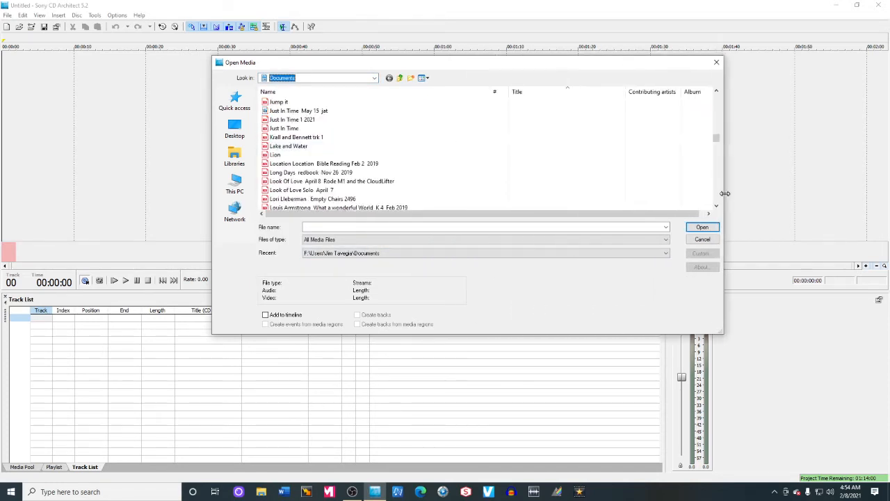
drag(212, 175, 42, 176)
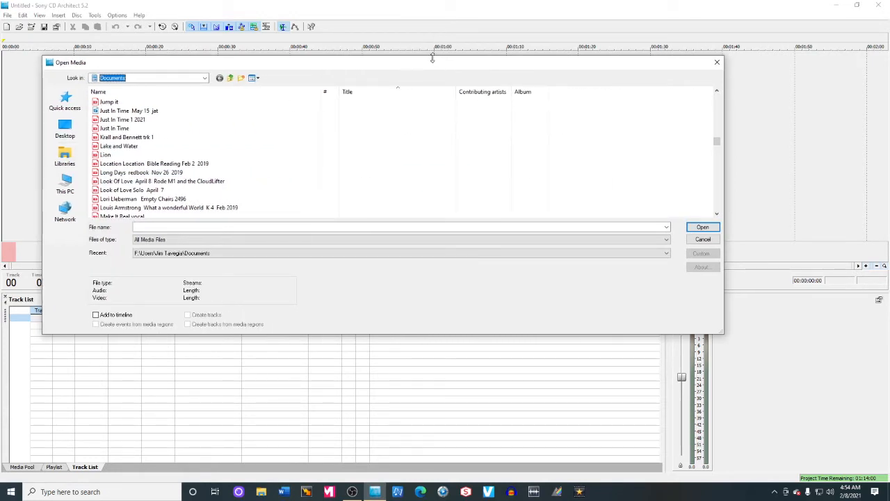
drag(432, 58, 438, 23)
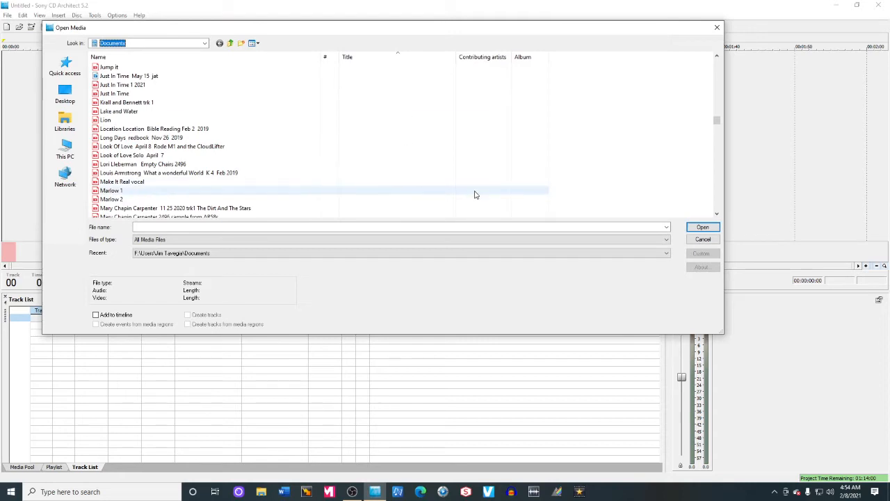
mouse_move(716, 122)
mouse_down()
mouse_move(712, 137)
mouse_move(713, 117)
mouse_up()
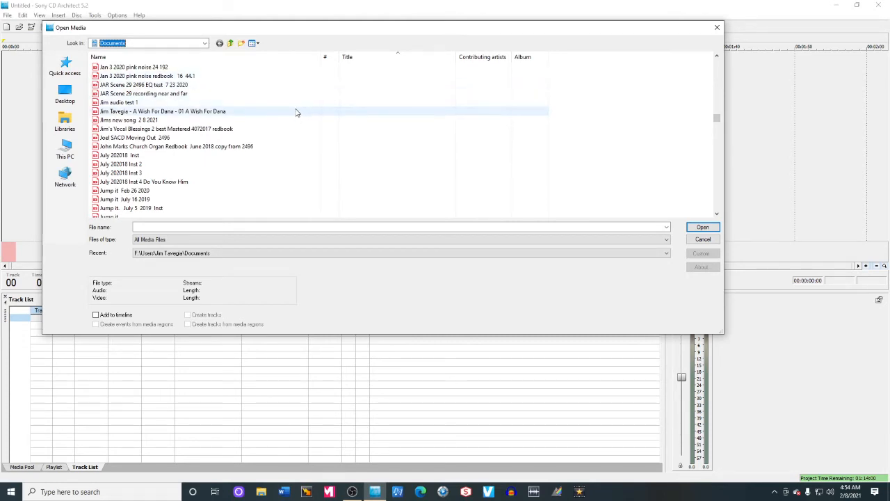
double_click(148, 121)
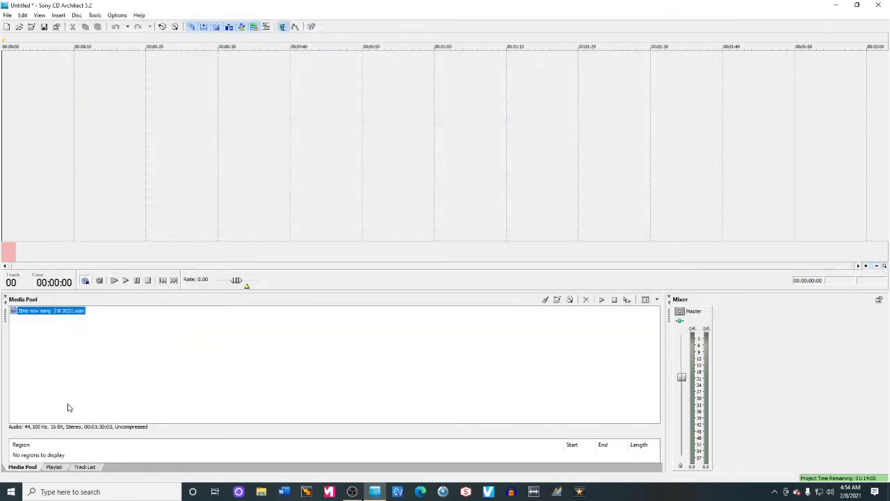
click(55, 466)
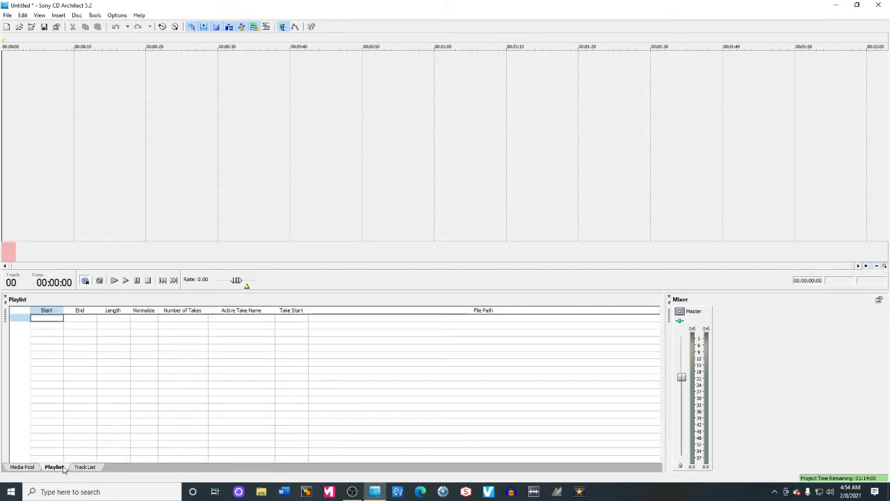
Step: Add the "new song 2 8 2021" WAV from the media pool to the track list and display the playlist
click(26, 467)
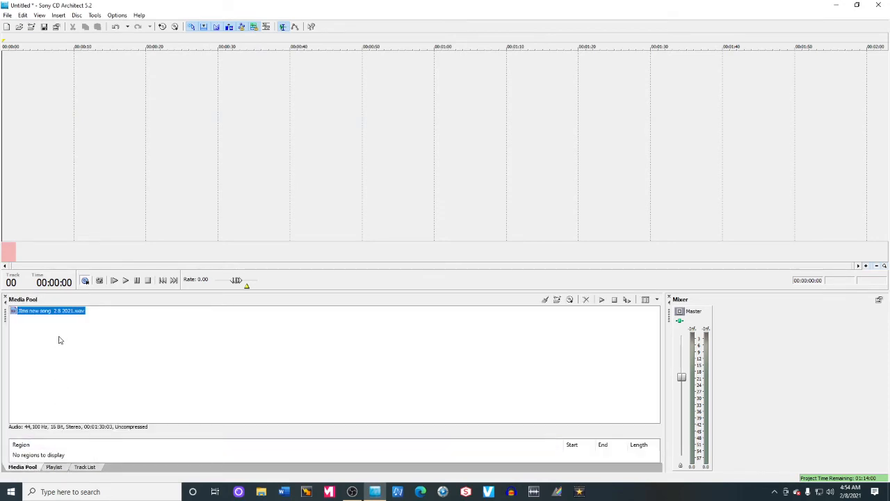
right_click(63, 313)
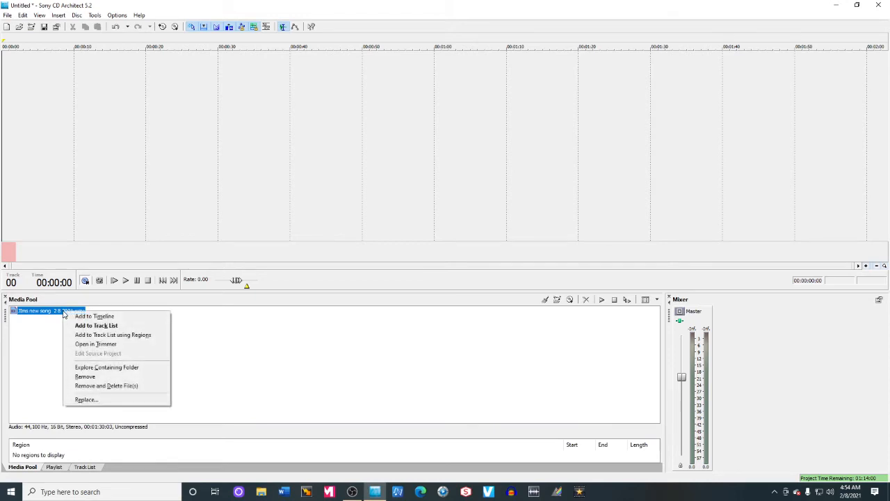
click(86, 327)
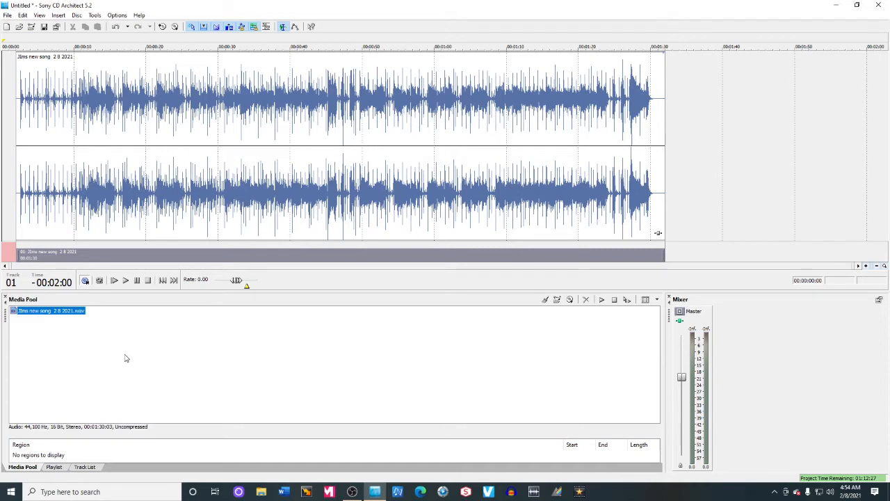
click(54, 466)
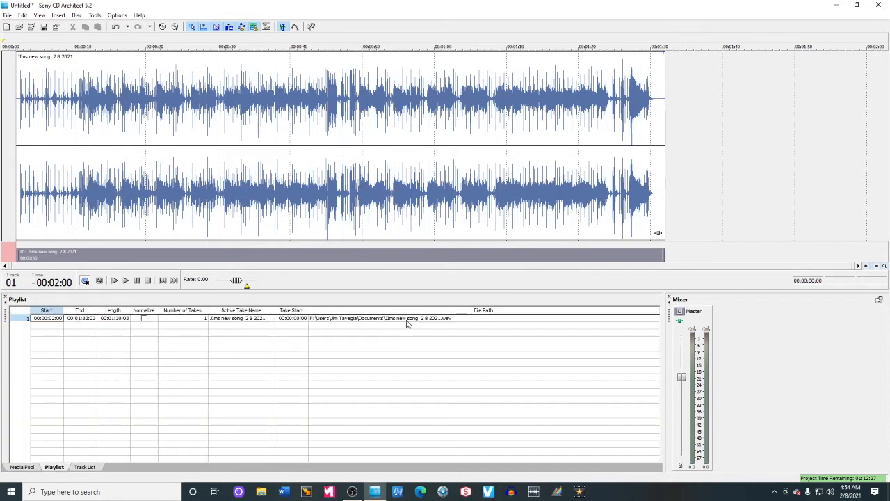
Step: Import "Friday Night!!! redbook" from the Documents folder into the media pool and add it to the track list
click(28, 468)
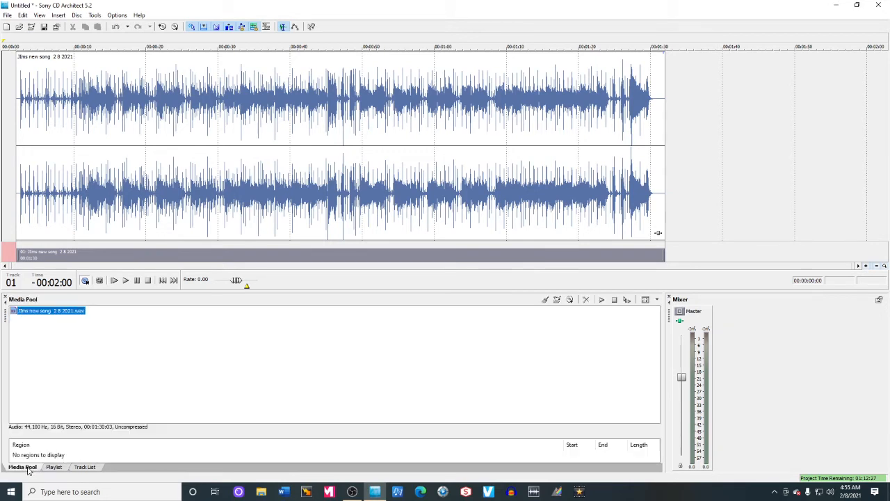
click(31, 27)
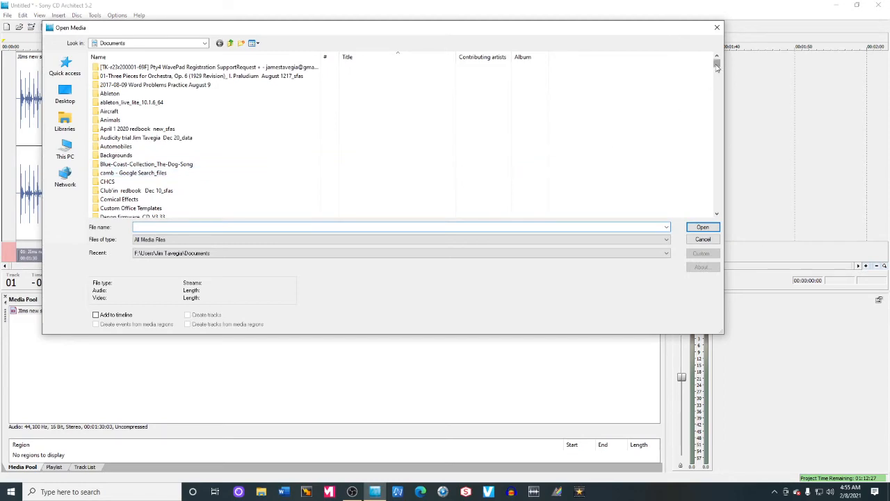
drag(716, 66, 717, 114)
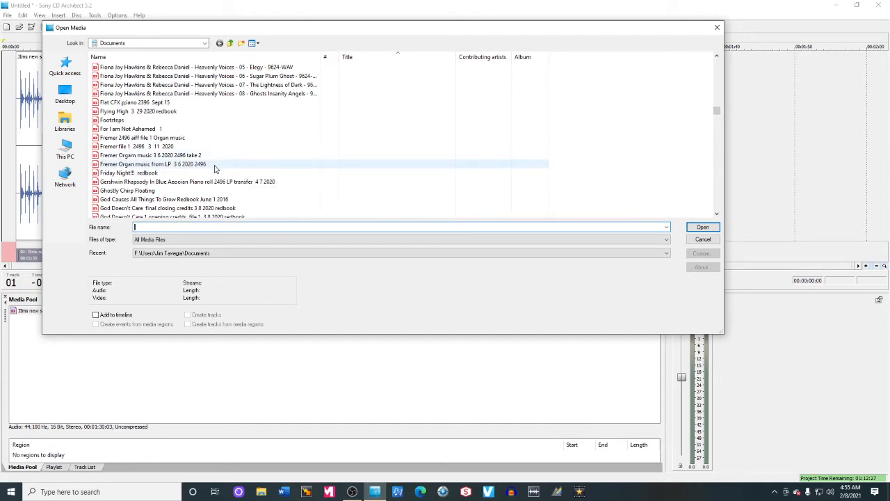
double_click(127, 173)
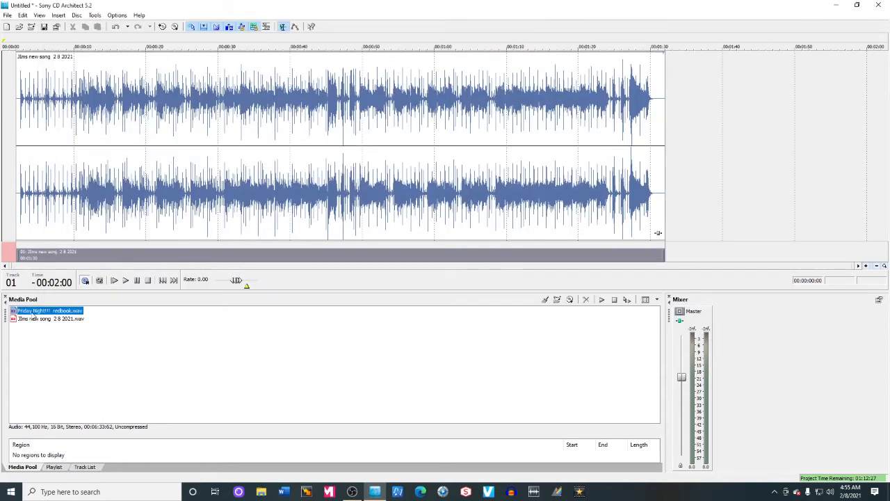
right_click(33, 312)
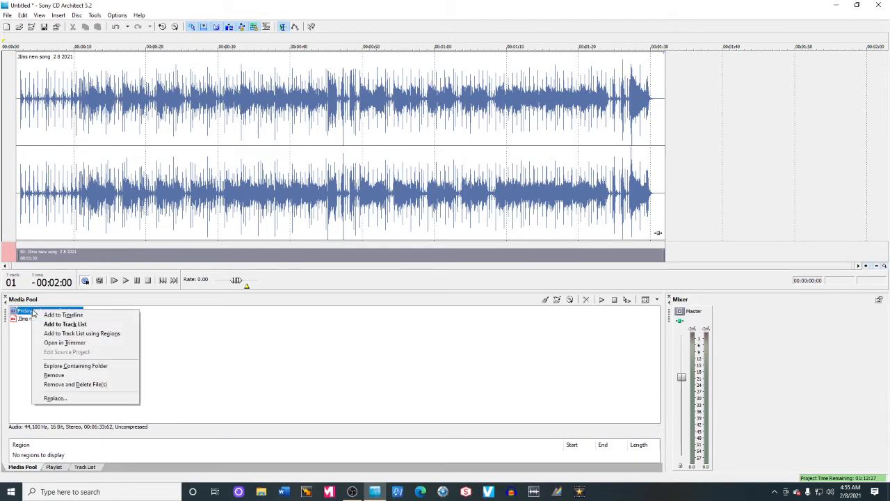
click(50, 324)
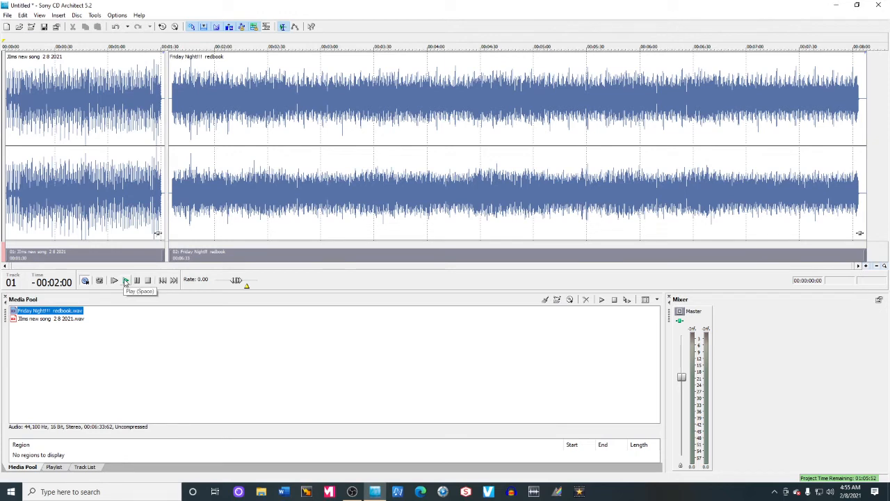
Step: Play the project from the first track, skip to the second track to check its levels, and stop playback
click(46, 319)
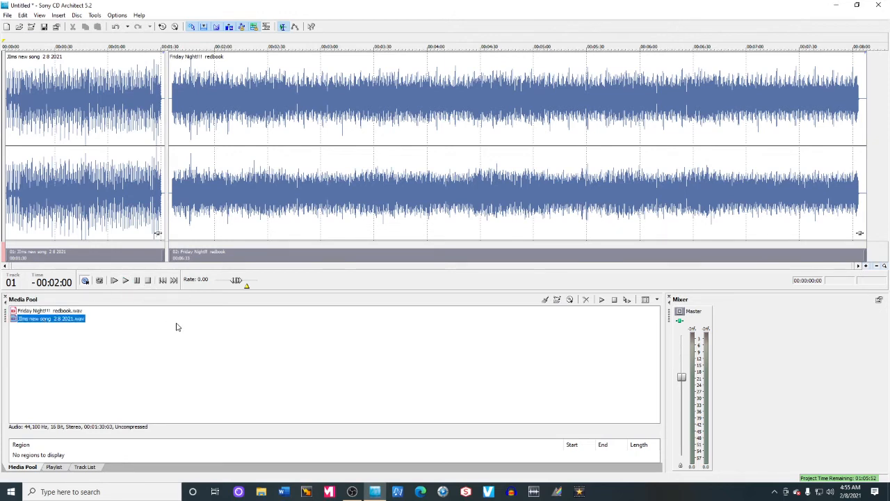
click(163, 281)
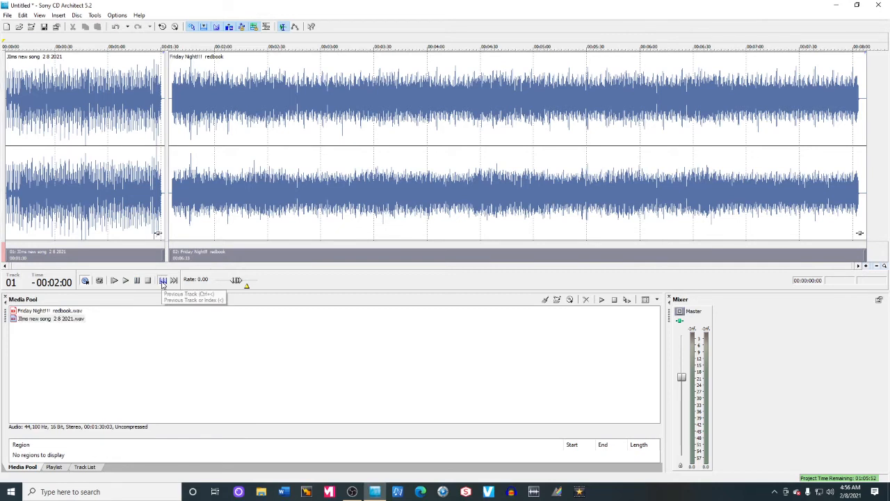
click(126, 281)
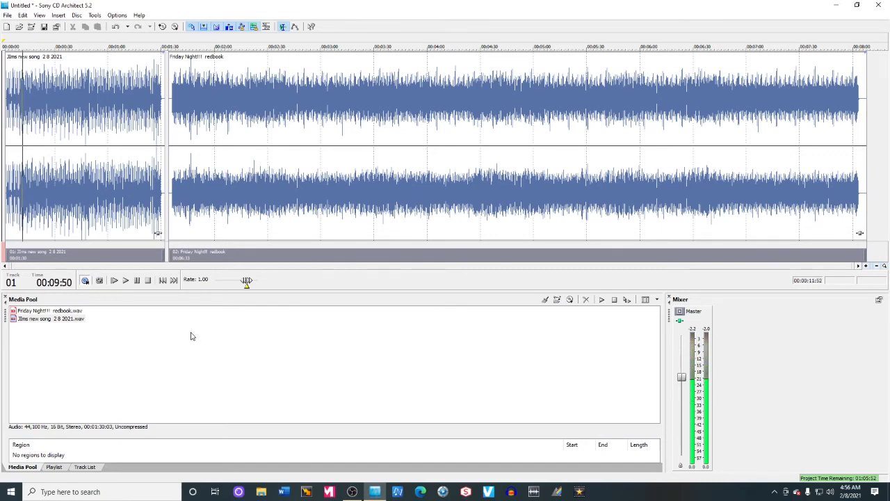
click(174, 281)
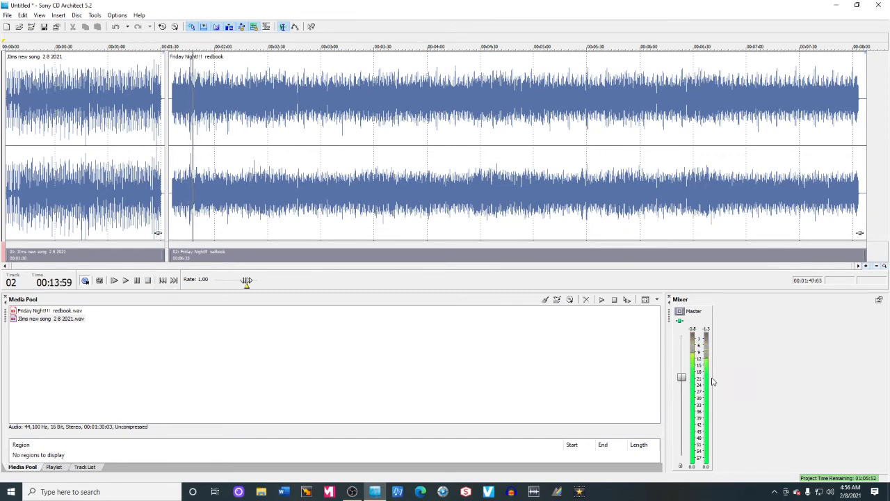
click(148, 281)
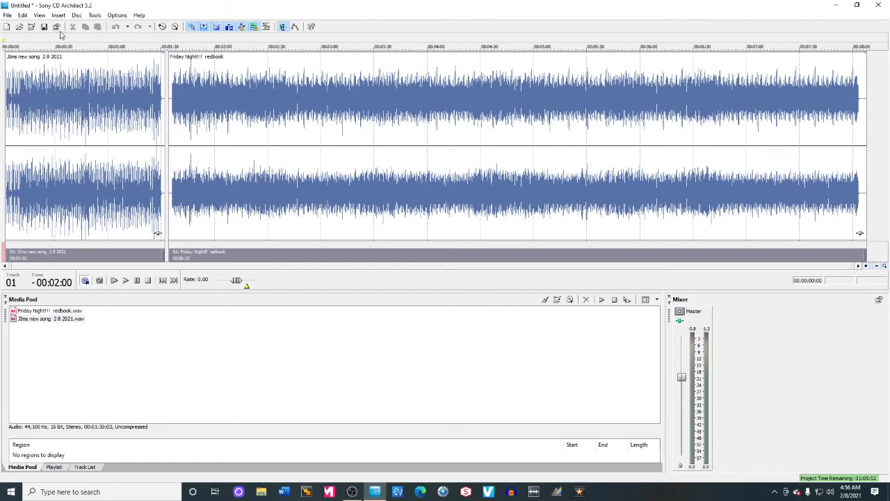
Step: Close the CD project without saving and open the recent "new song 2 8 2021" WAV in SOUND FORGE Audio Studio
click(881, 6)
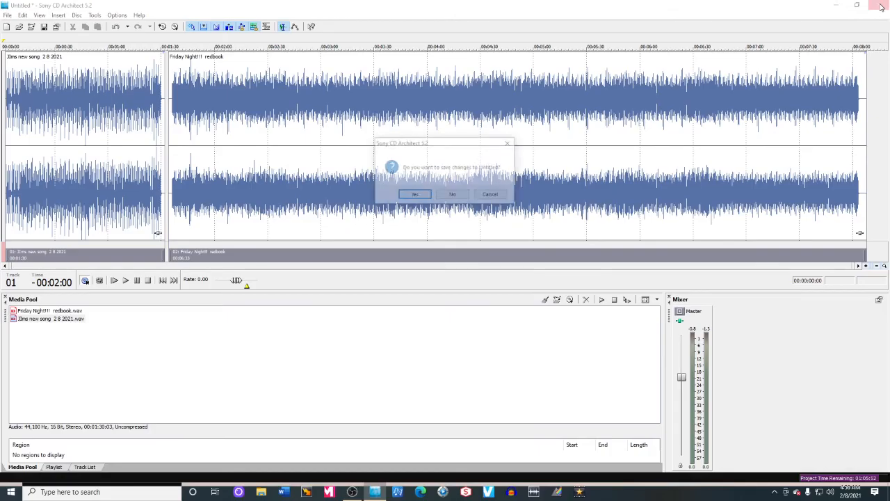
click(449, 197)
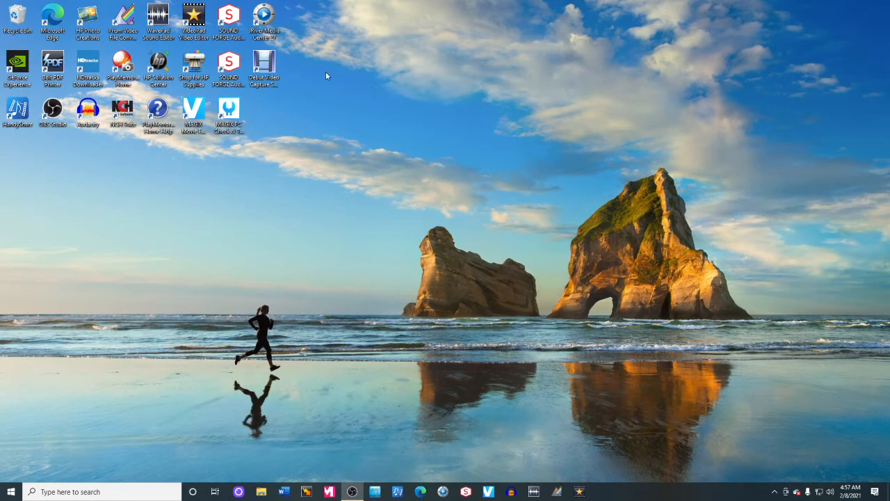
double_click(231, 20)
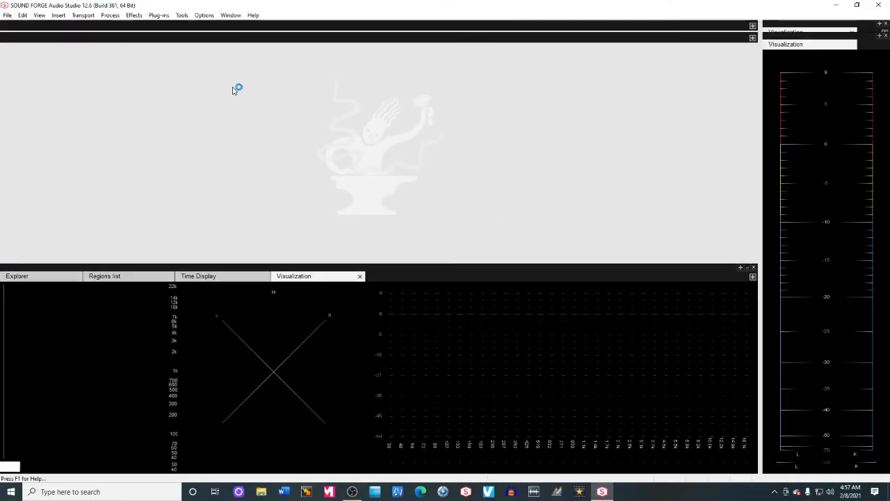
click(9, 15)
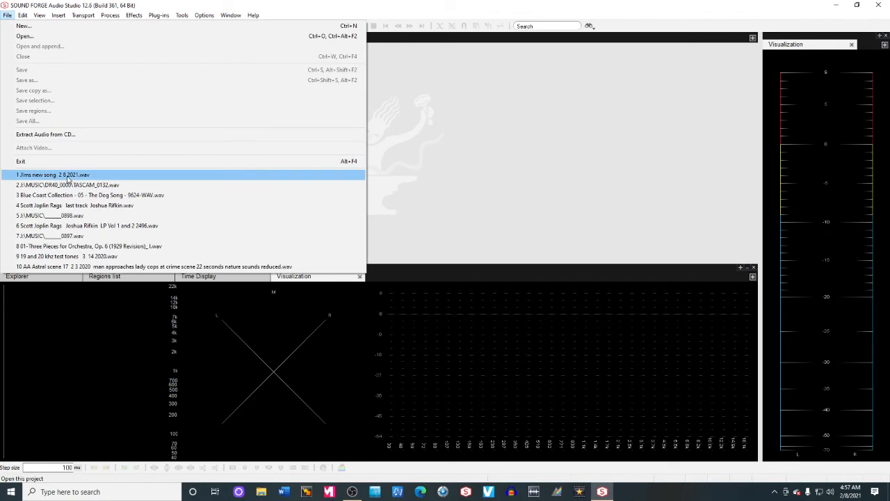
click(68, 178)
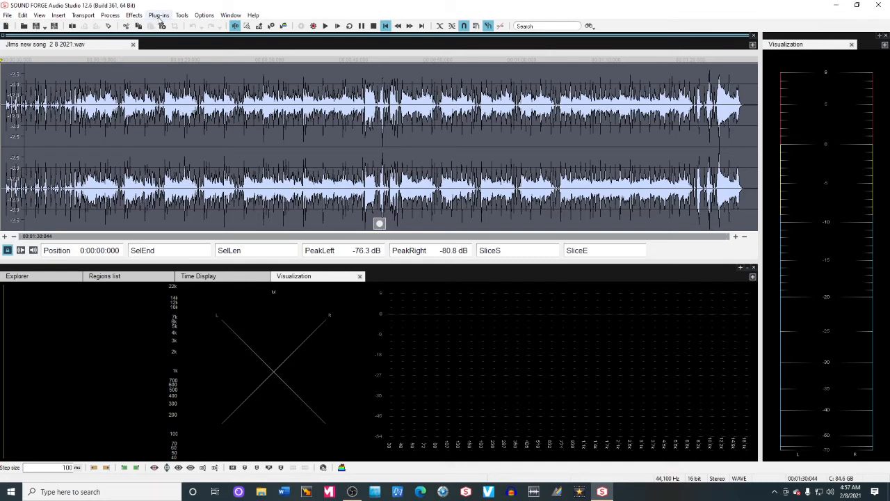
Step: Examine the audio CD burning options for the open song and dismiss them without burning
click(181, 16)
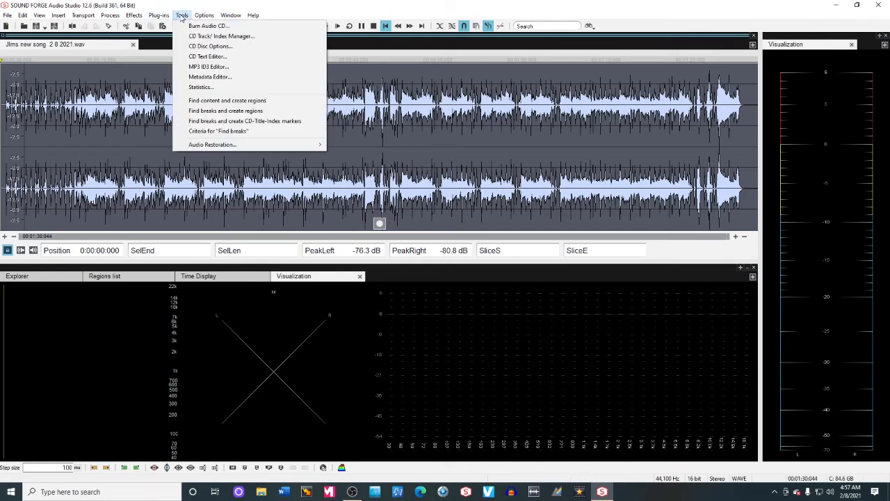
click(209, 26)
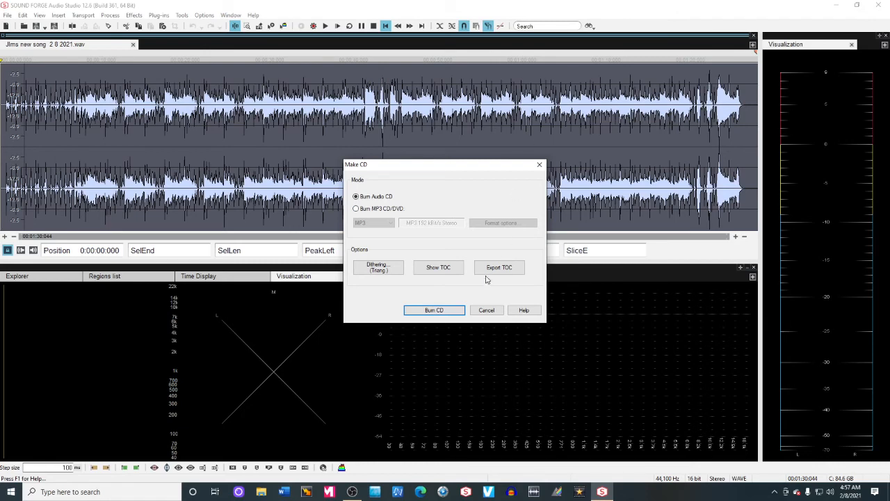
click(486, 310)
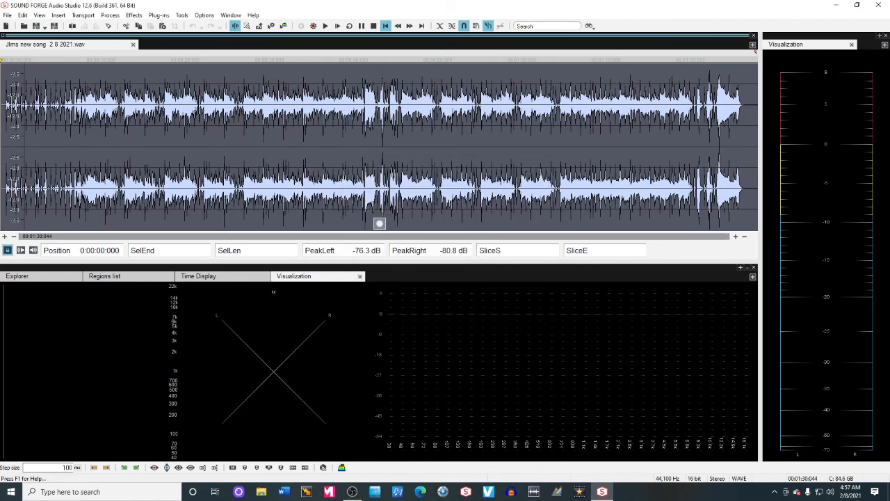